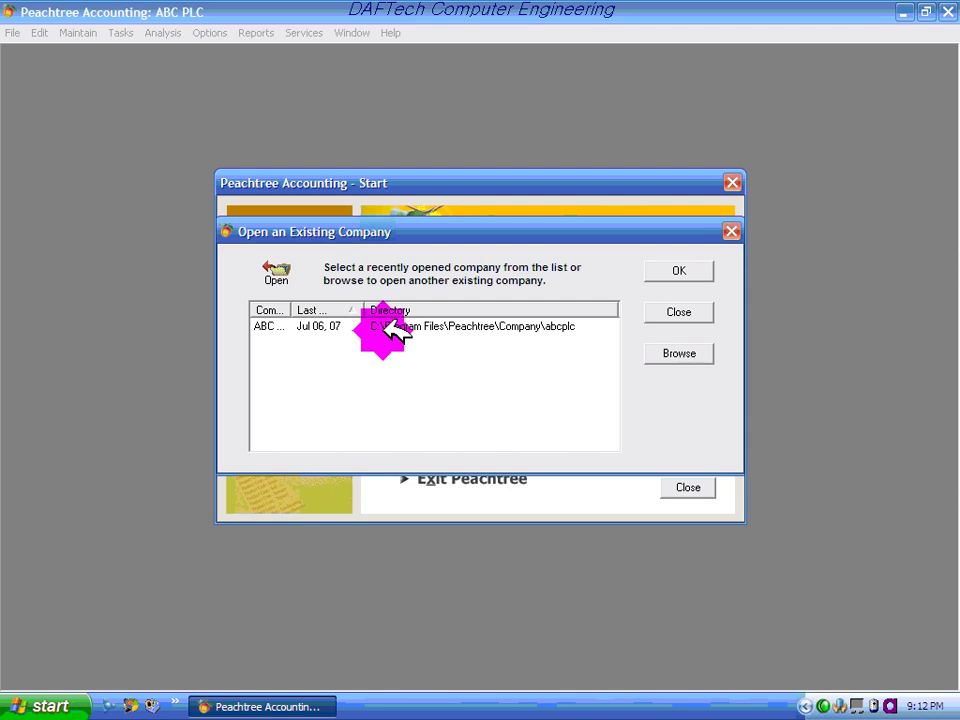
Step: Enter the account password in the security check to open the company, and close the Peachtree Today welcome window
{"action": "left_click", "coordinate": [478, 367]}
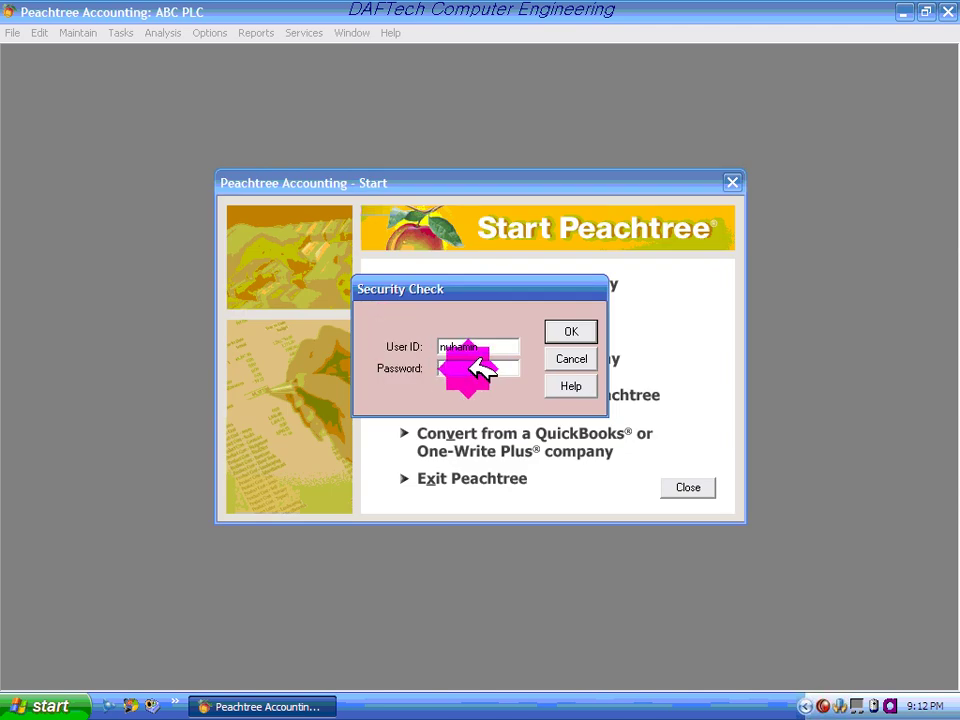
{"action": "type", "text": "*"}
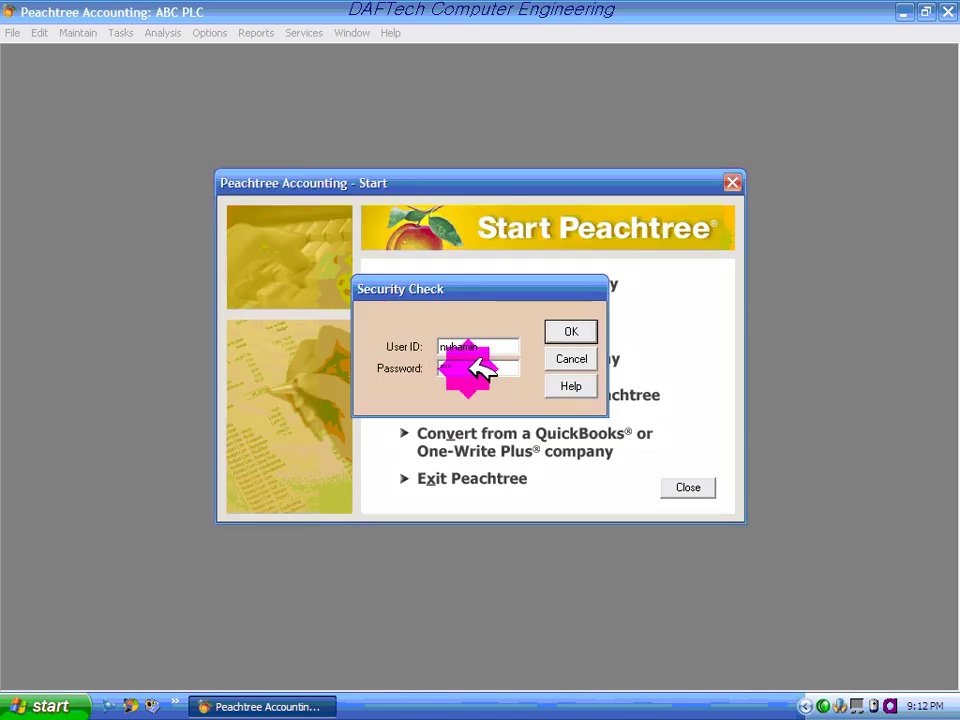
{"action": "key", "text": "Return"}
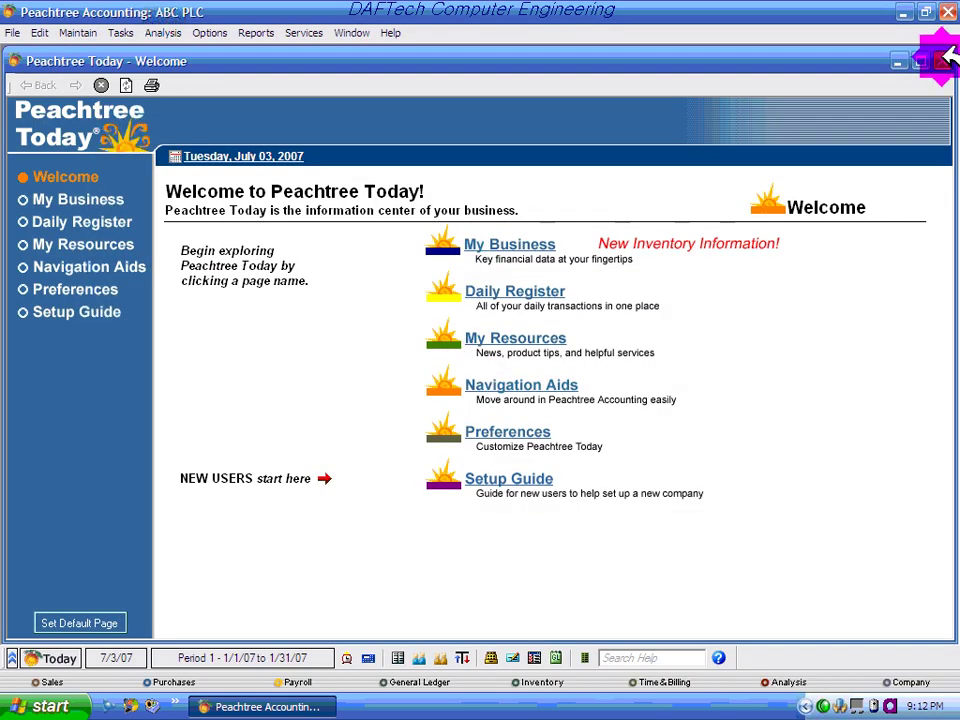
{"action": "left_click", "coordinate": [942, 61]}
Step: Start the Year-End Wizard, choose to close the Fiscal and Payroll Tax Years, and continue past the unprinted items page
{"action": "left_click", "coordinate": [120, 33]}
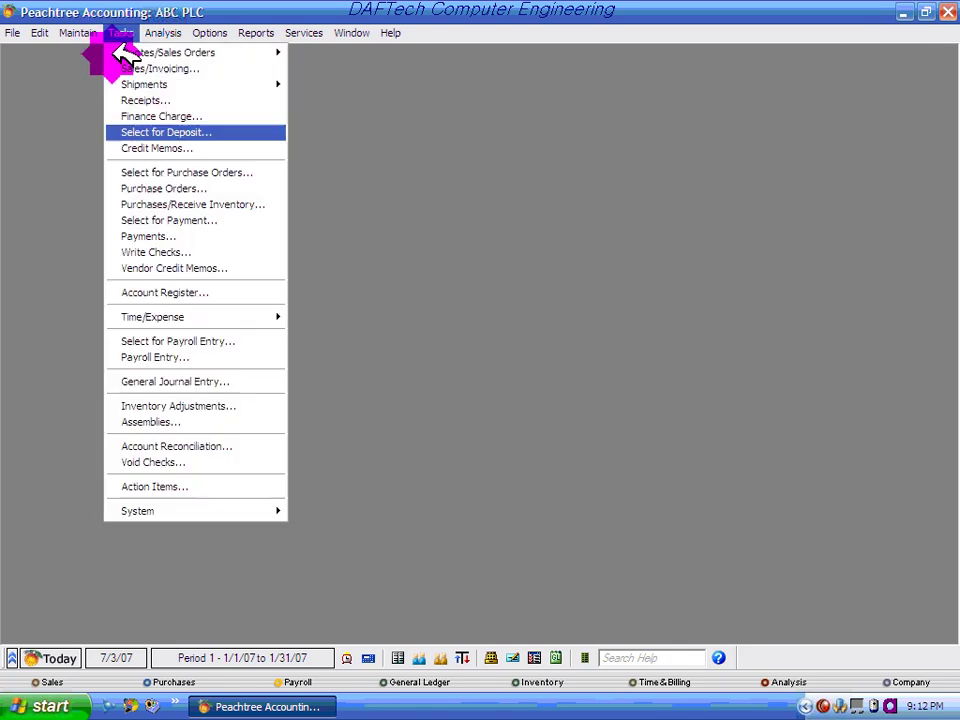
{"action": "mouse_move", "coordinate": [237, 511]}
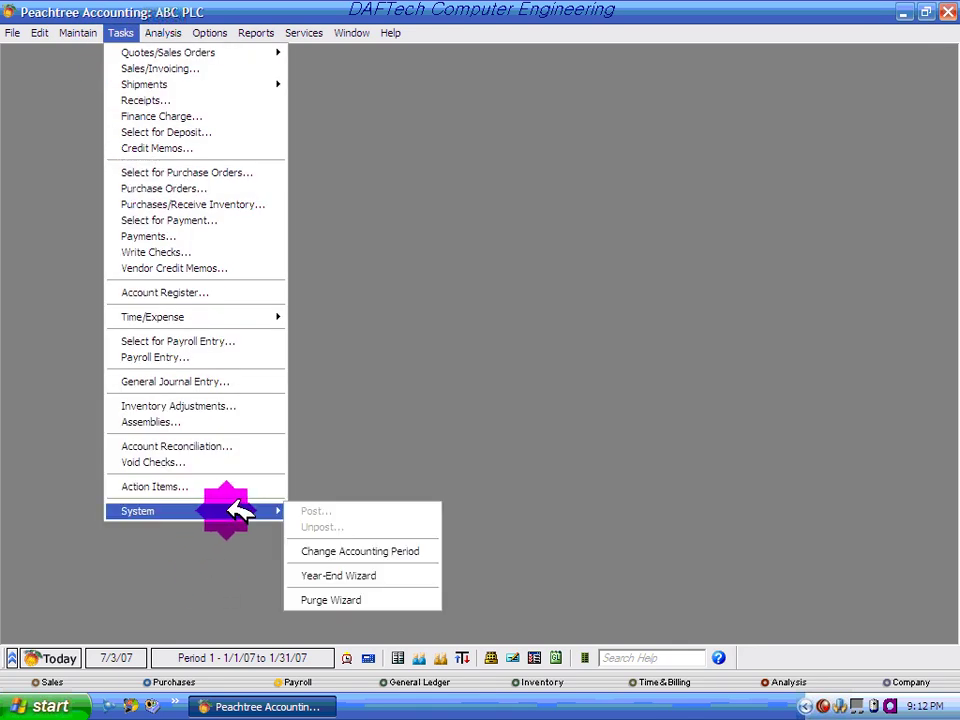
{"action": "left_click", "coordinate": [358, 574]}
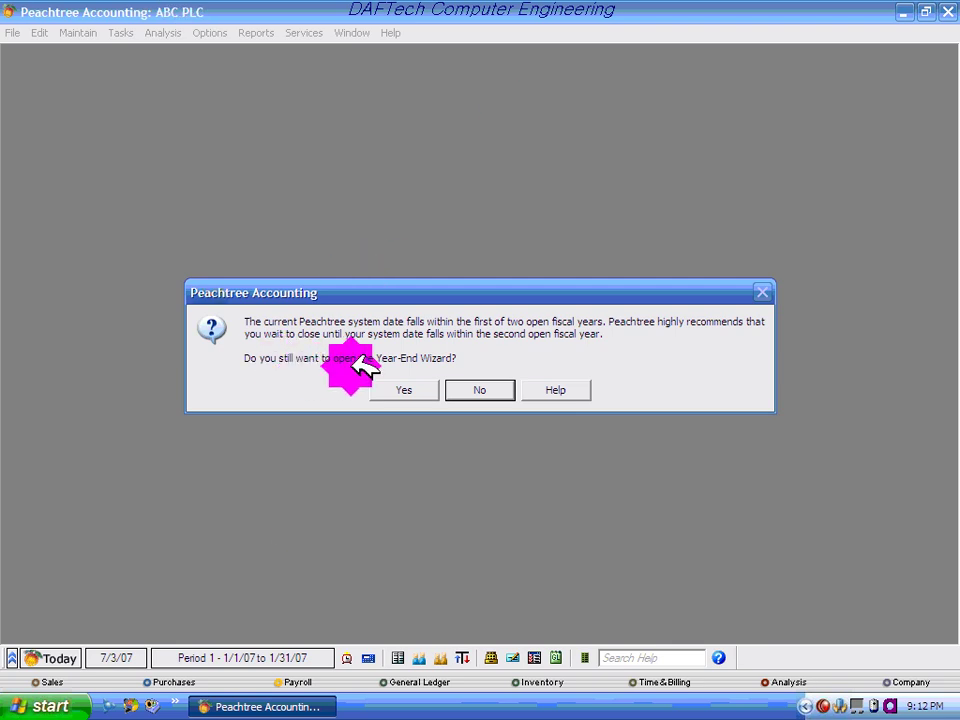
{"action": "left_click", "coordinate": [402, 390]}
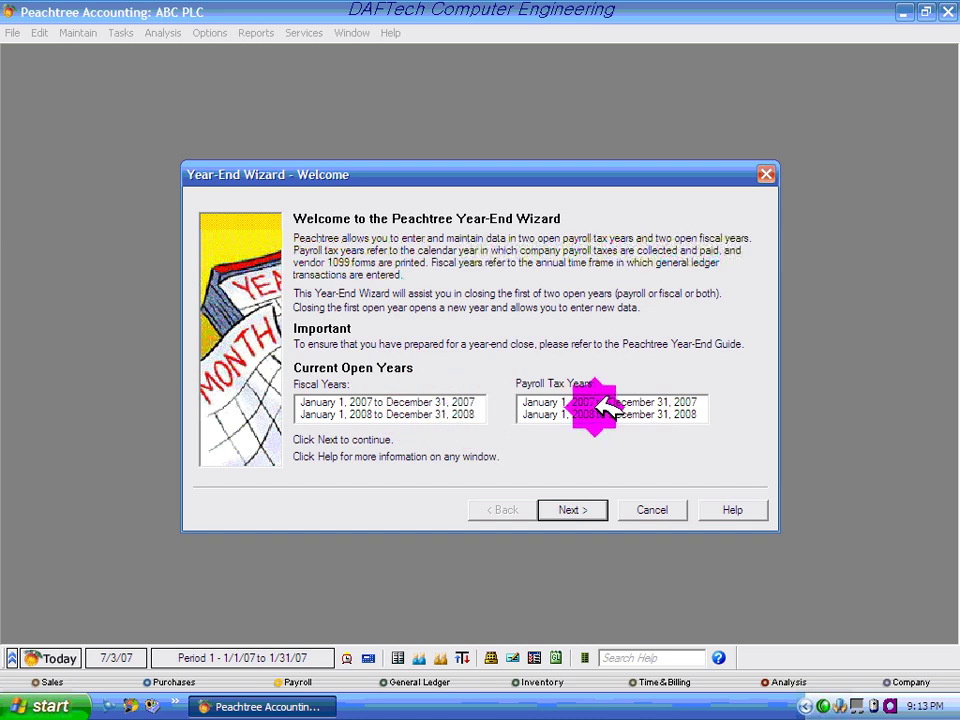
{"action": "left_click", "coordinate": [572, 510]}
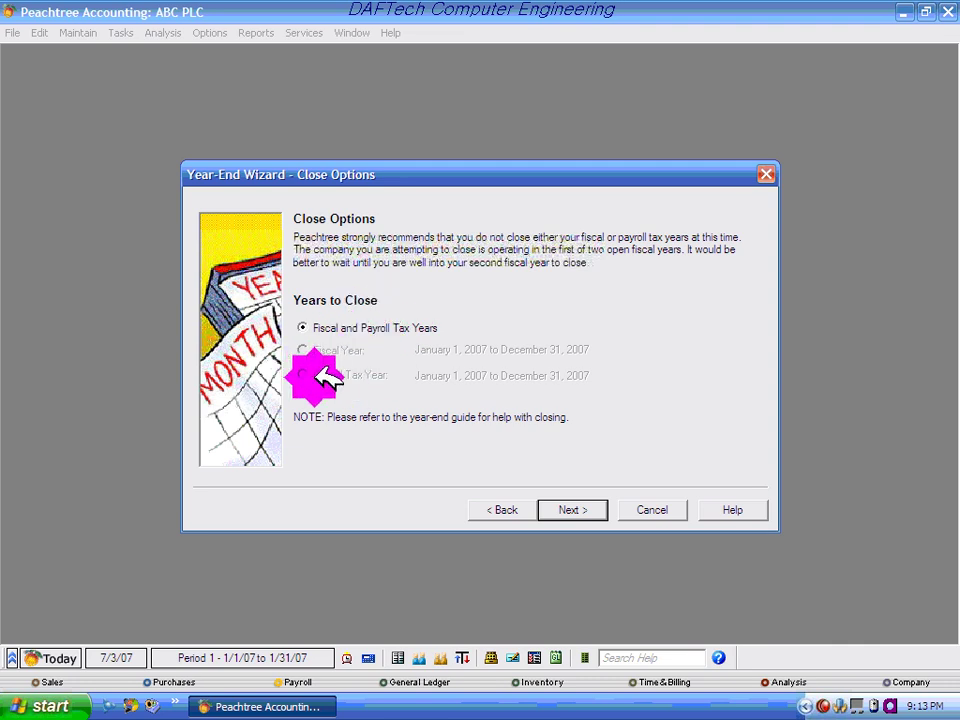
{"action": "left_click", "coordinate": [573, 510]}
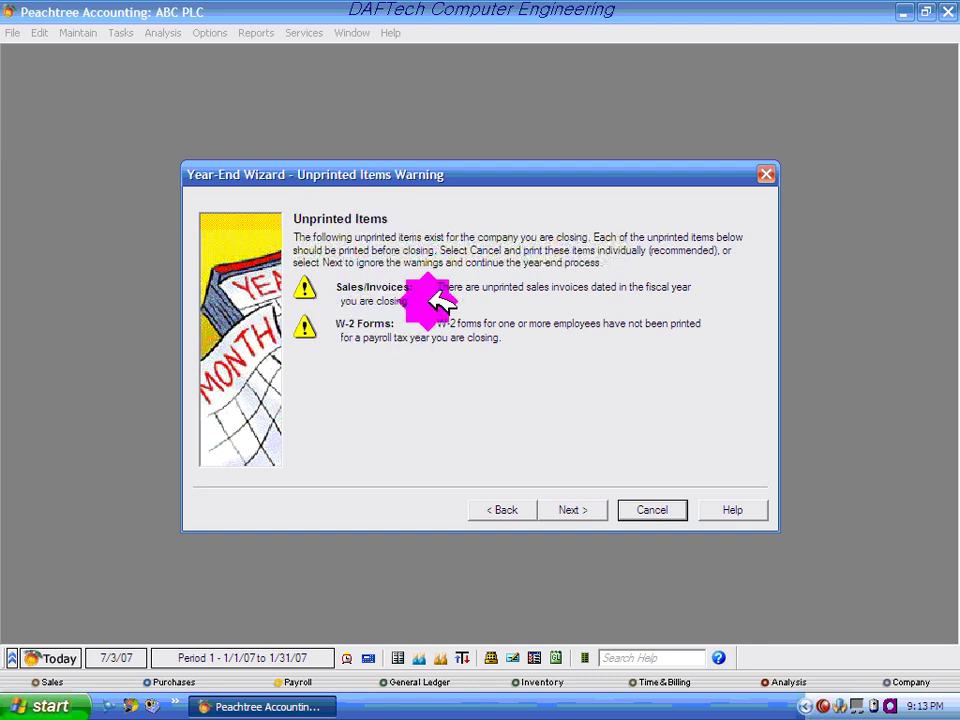
{"action": "left_click", "coordinate": [574, 508]}
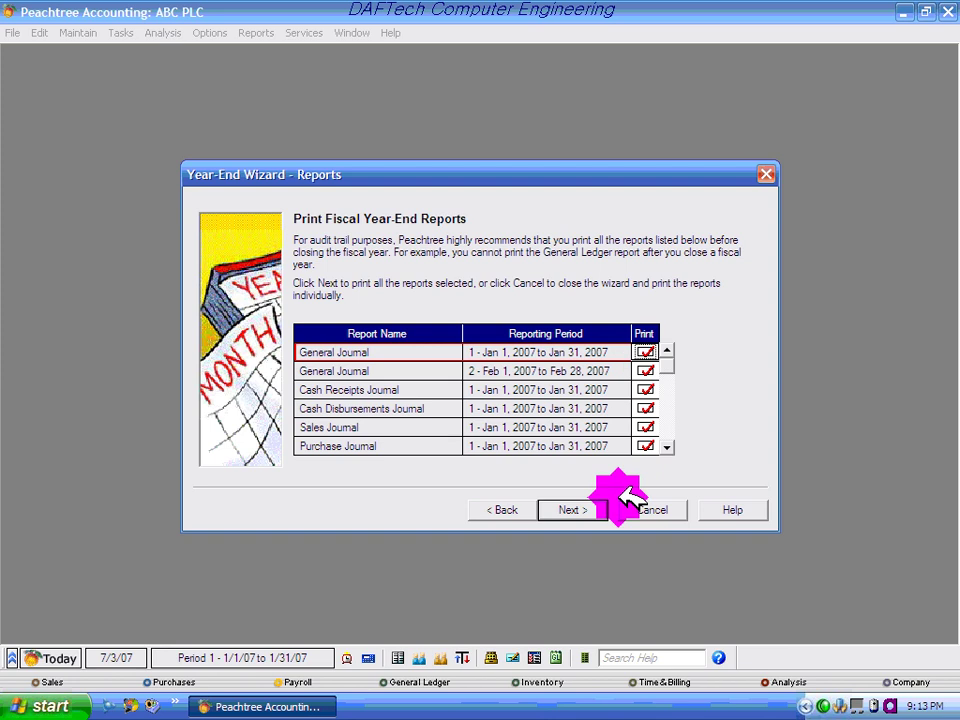
Step: Exclude every journal and General Ledger report from fiscal year-end printing and continue to the company backup
{"action": "left_click", "coordinate": [646, 352]}
{"action": "left_click", "coordinate": [646, 371]}
{"action": "left_click", "coordinate": [646, 390]}
{"action": "left_click", "coordinate": [646, 408]}
{"action": "left_click", "coordinate": [646, 427]}
{"action": "left_click", "coordinate": [646, 446]}
{"action": "scroll", "coordinate": [670, 446], "scroll_direction": "down", "scroll_amount": 6}
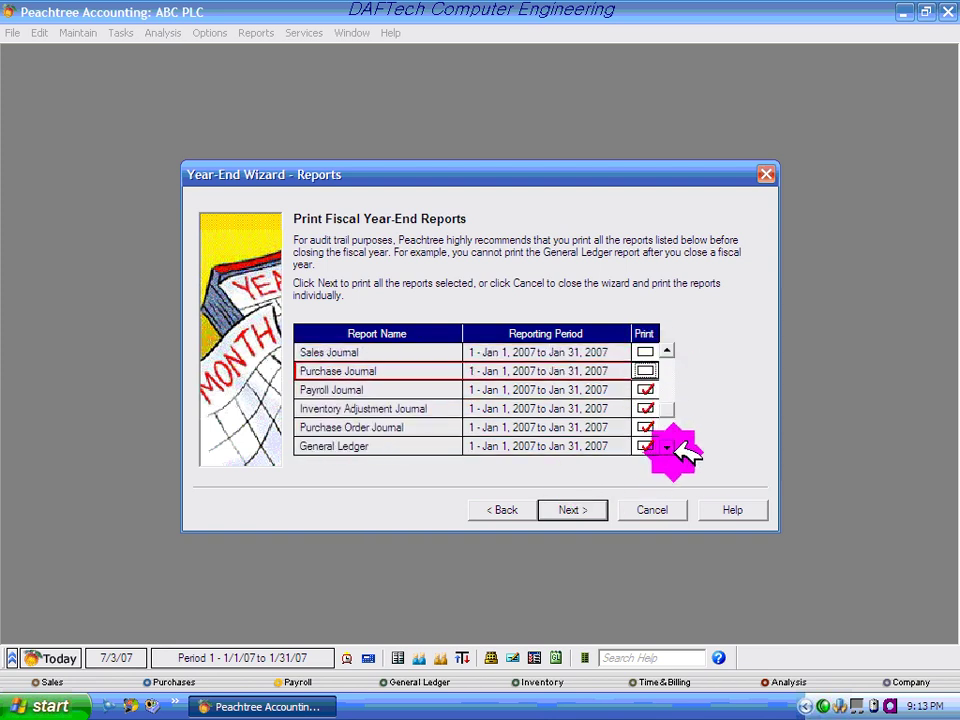
{"action": "left_click", "coordinate": [646, 352]}
{"action": "left_click", "coordinate": [646, 371]}
{"action": "left_click", "coordinate": [646, 390]}
{"action": "left_click", "coordinate": [646, 408]}
{"action": "left_click", "coordinate": [646, 427]}
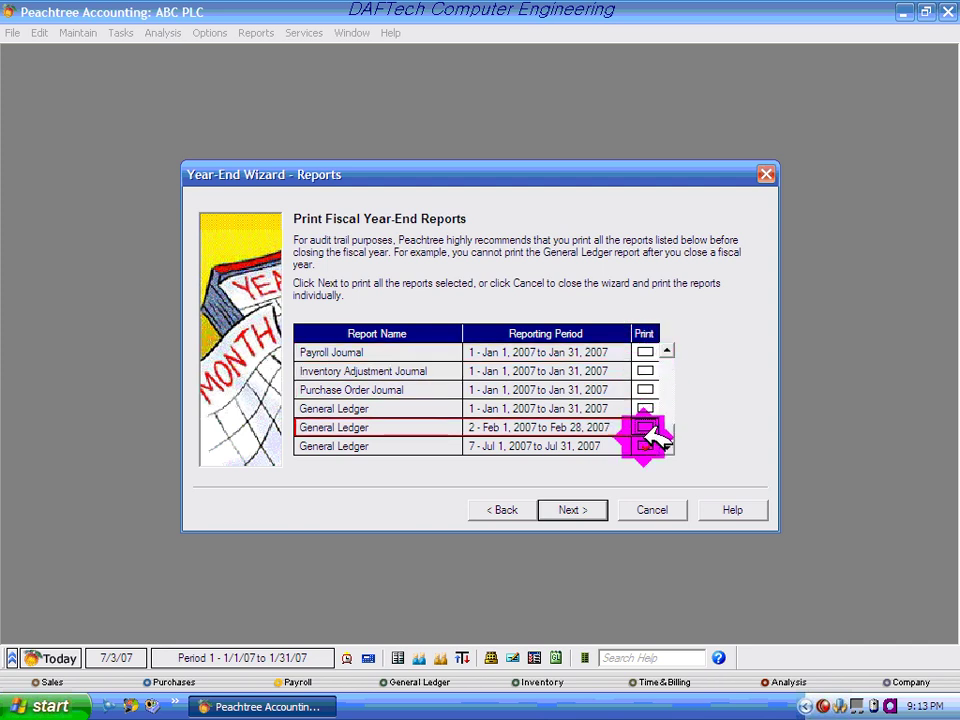
{"action": "left_click", "coordinate": [646, 446]}
{"action": "scroll", "coordinate": [647, 356], "scroll_direction": "up", "scroll_amount": 2}
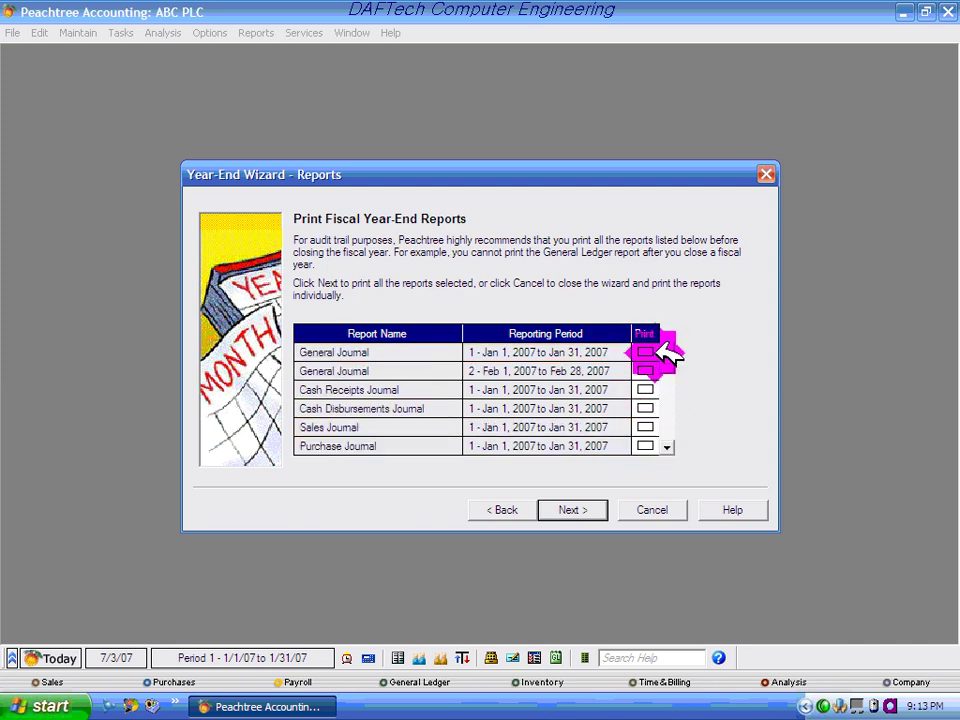
{"action": "scroll", "coordinate": [668, 437], "scroll_direction": "down", "scroll_amount": 4}
{"action": "scroll", "coordinate": [668, 446], "scroll_direction": "down", "scroll_amount": 2}
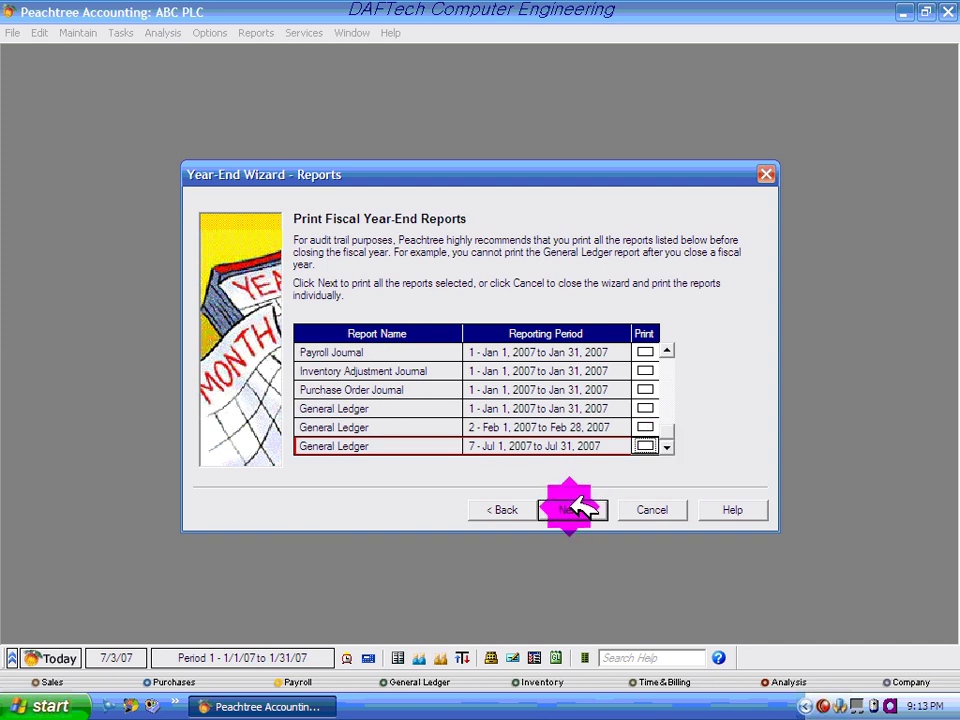
{"action": "left_click", "coordinate": [648, 345]}
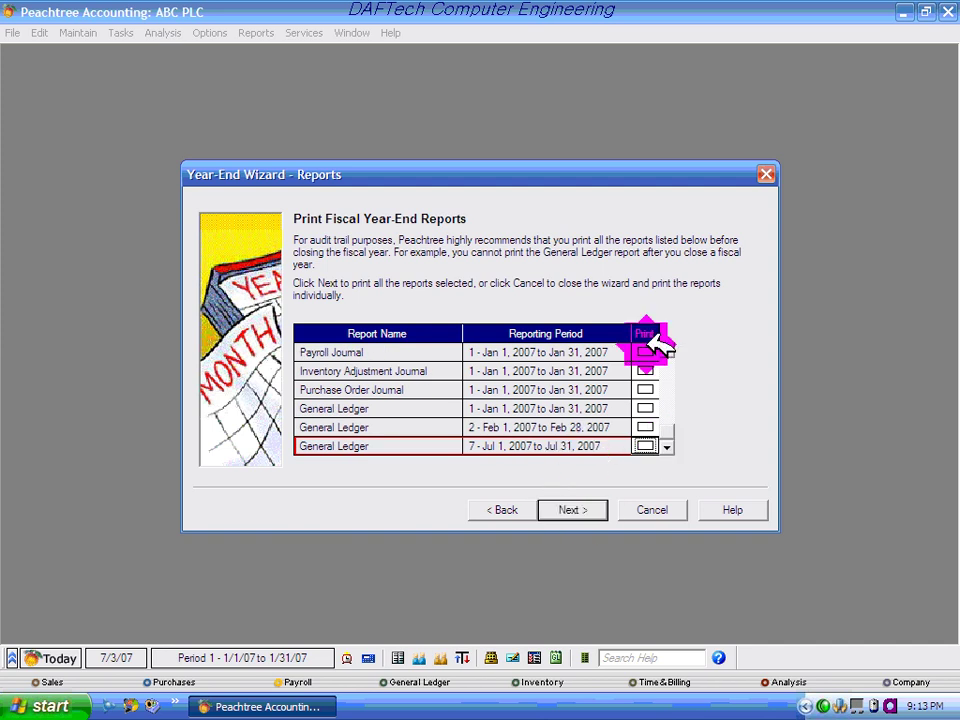
{"action": "left_click", "coordinate": [572, 510]}
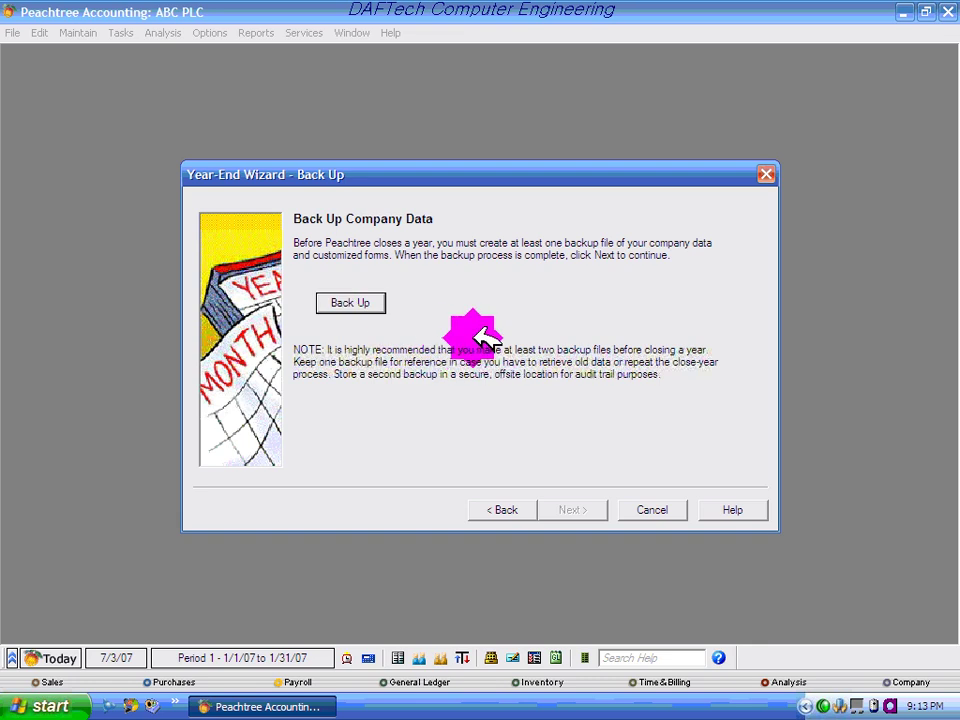
Step: Back up the company data as ABC PLC-070307 in a new folder named pyearend on drive C, then continue the wizard
{"action": "left_click", "coordinate": [372, 300]}
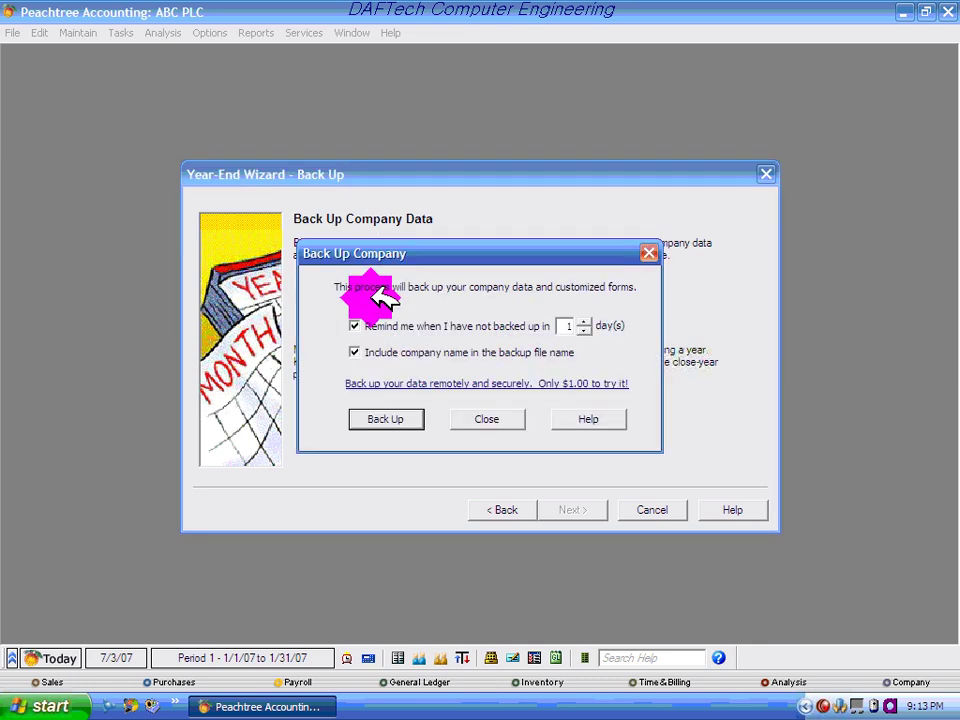
{"action": "left_click", "coordinate": [392, 419]}
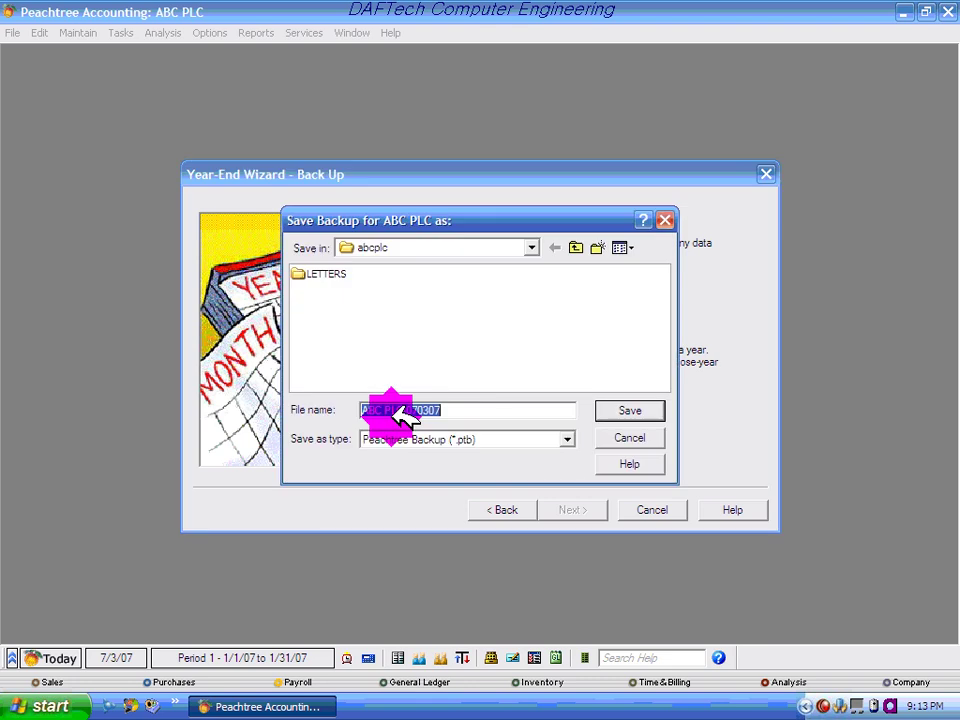
{"action": "left_click", "coordinate": [445, 249]}
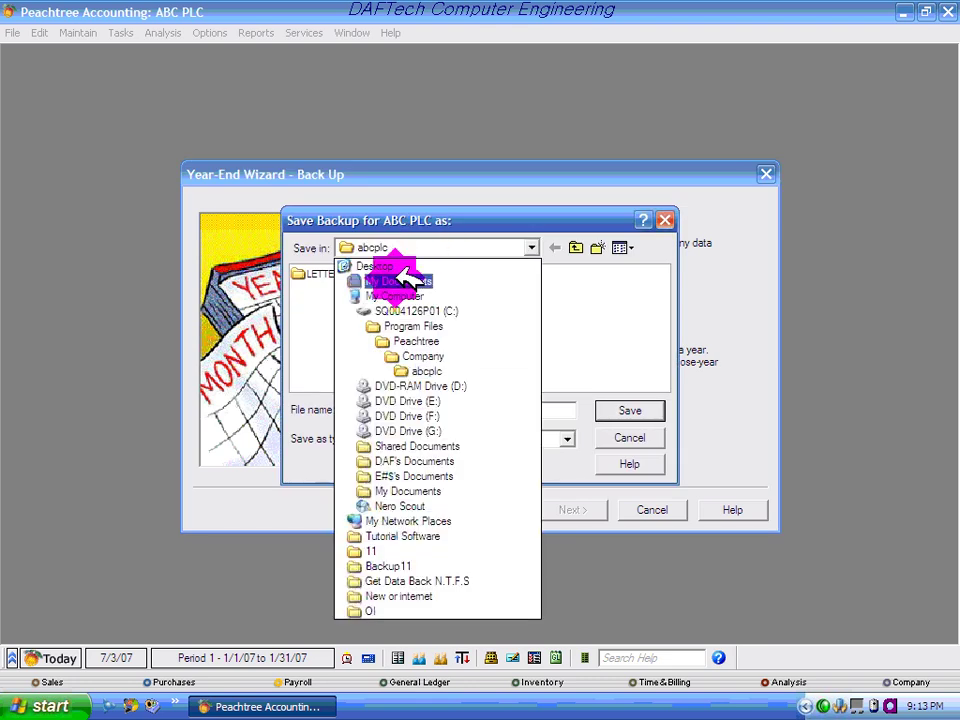
{"action": "left_click", "coordinate": [431, 310]}
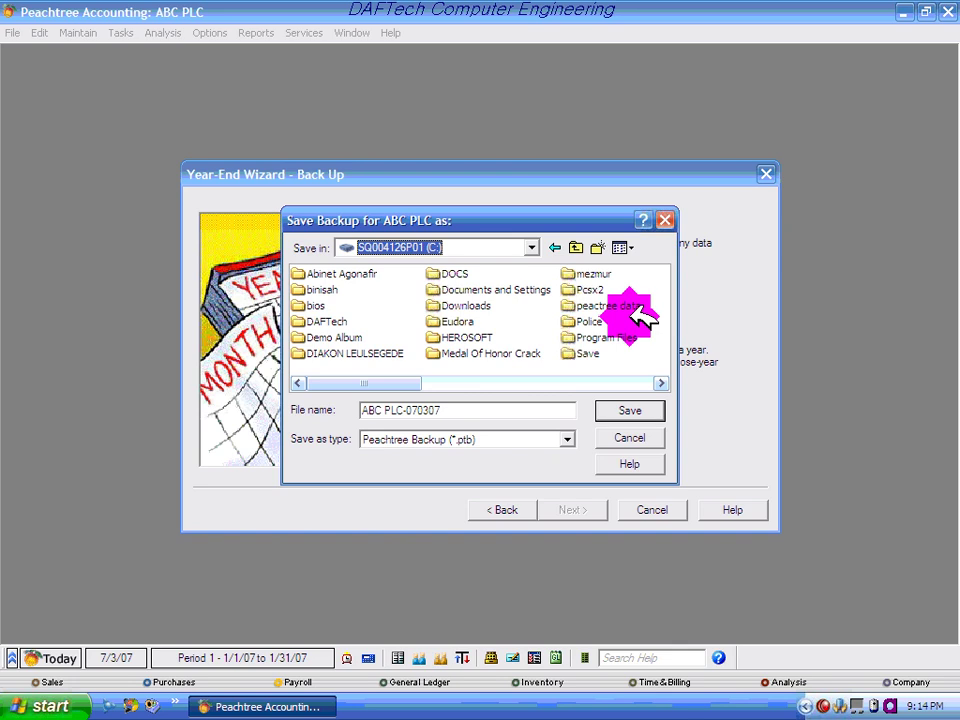
{"action": "left_click", "coordinate": [598, 247]}
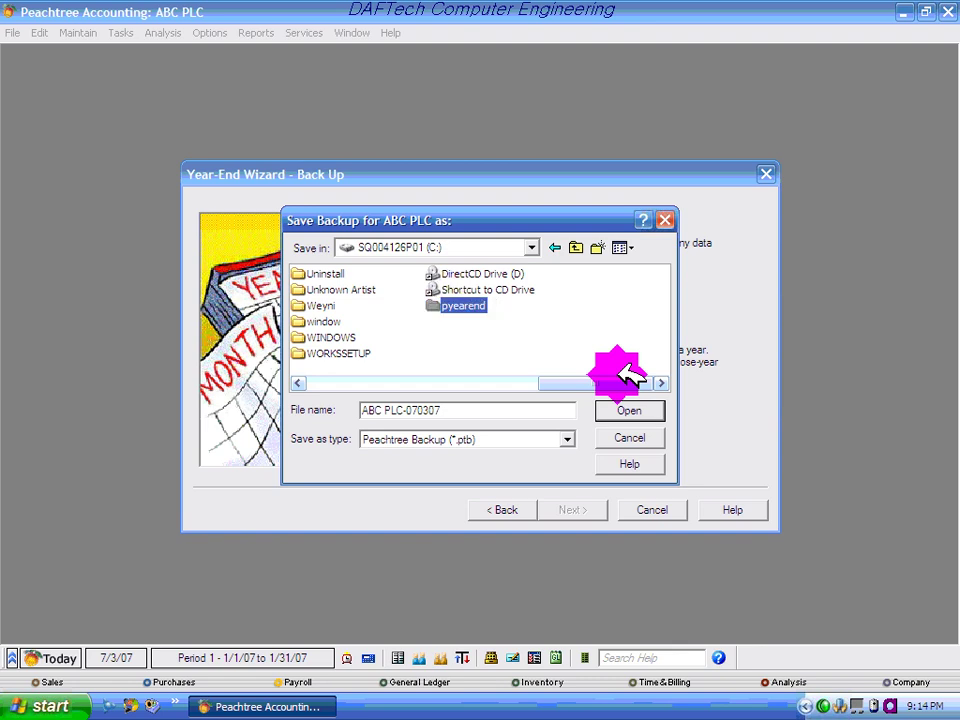
{"action": "key", "text": "Return"}
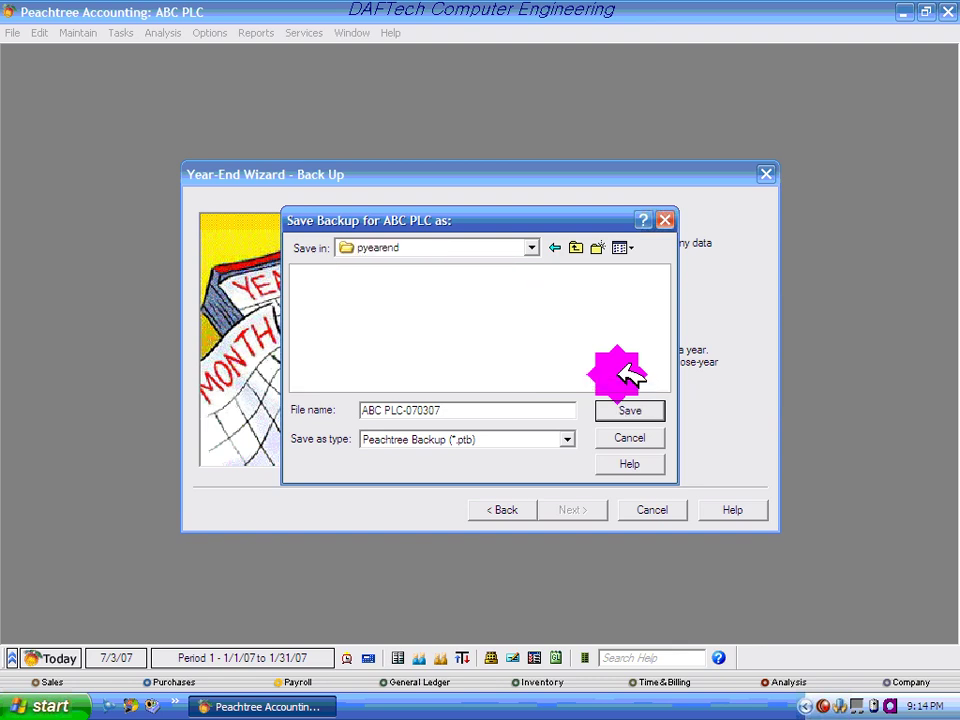
{"action": "left_click", "coordinate": [632, 409]}
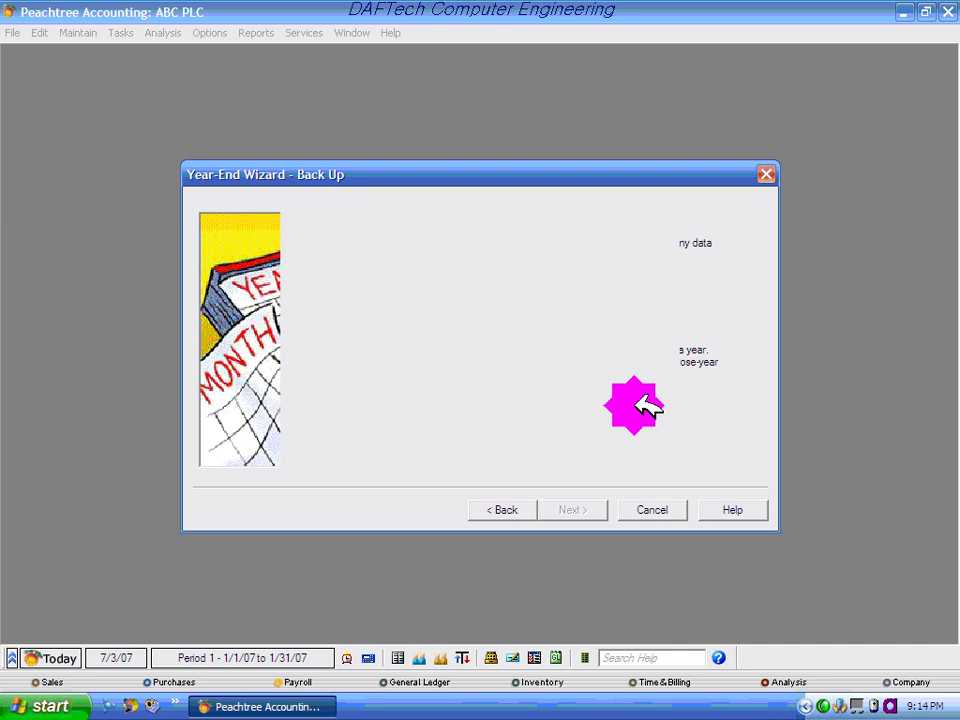
{"action": "left_click", "coordinate": [446, 380]}
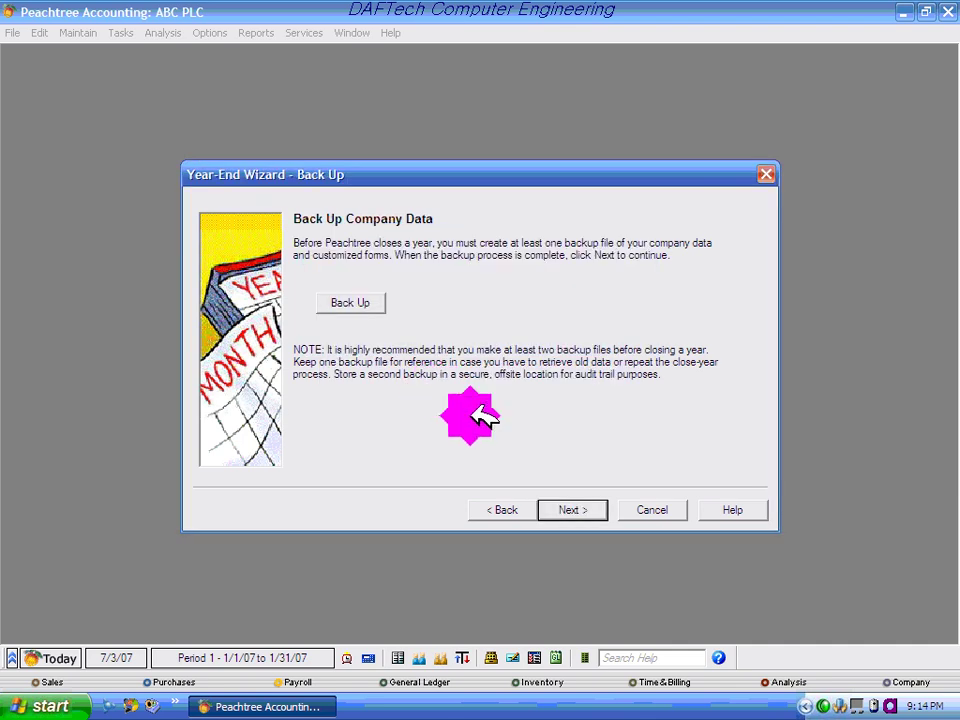
{"action": "left_click", "coordinate": [572, 509]}
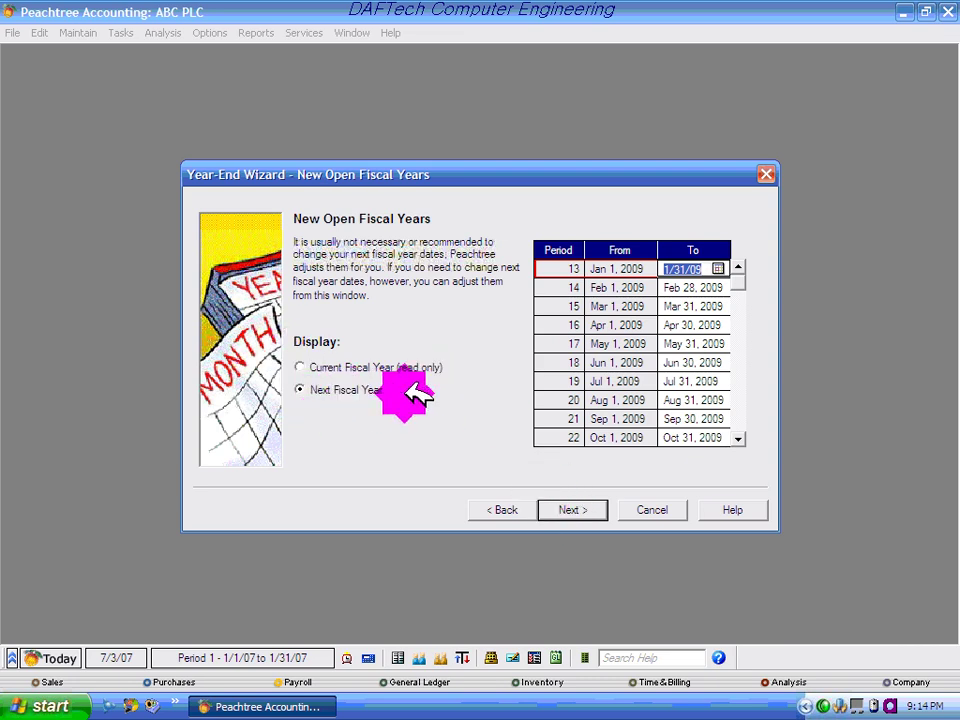
Step: Display the current fiscal year's periods and accept the new open fiscal years without changing their dates
{"action": "left_click", "coordinate": [367, 388]}
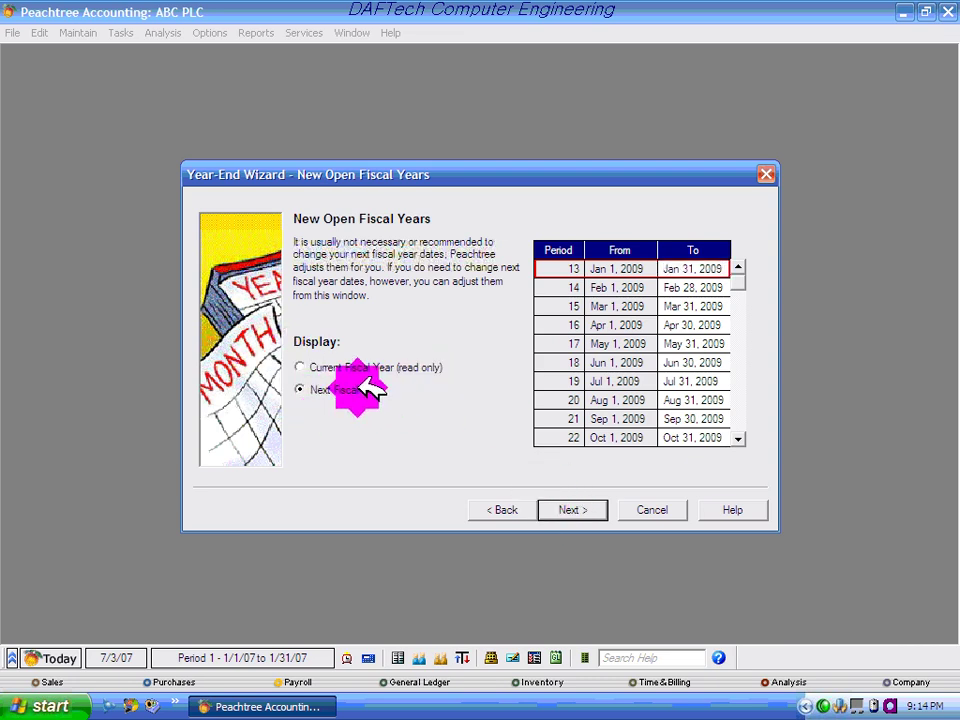
{"action": "left_click", "coordinate": [306, 367]}
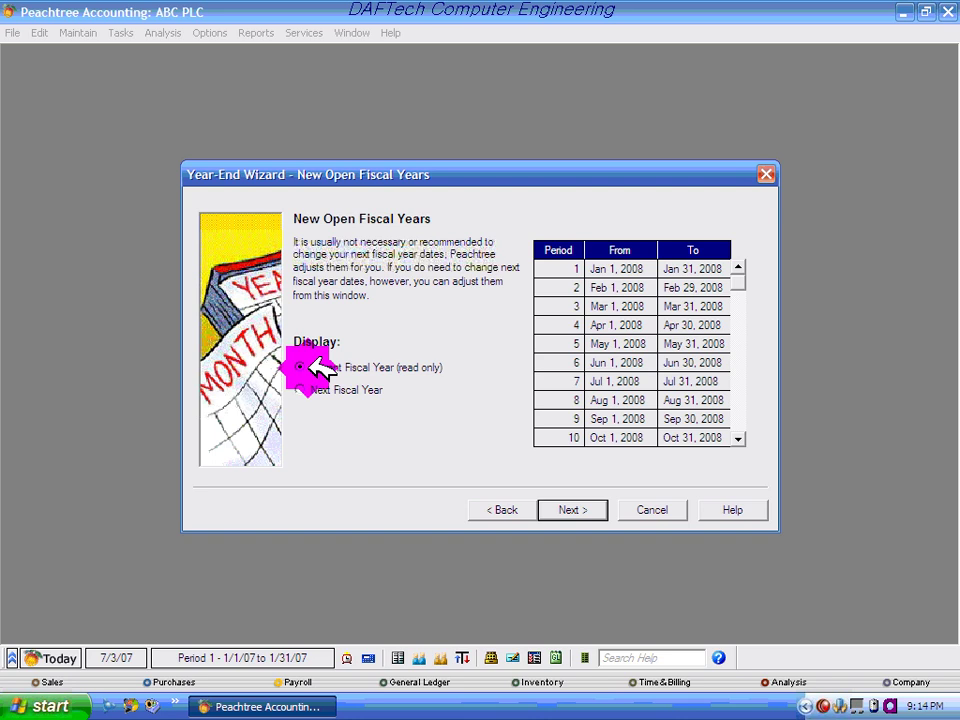
{"action": "left_click", "coordinate": [620, 265]}
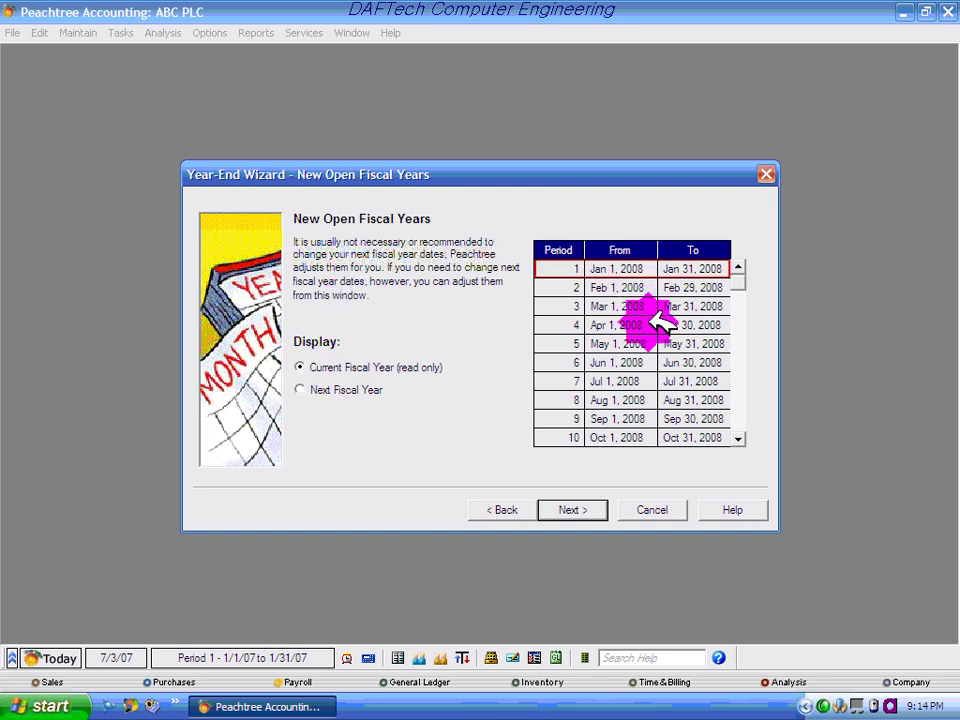
{"action": "left_click", "coordinate": [575, 511]}
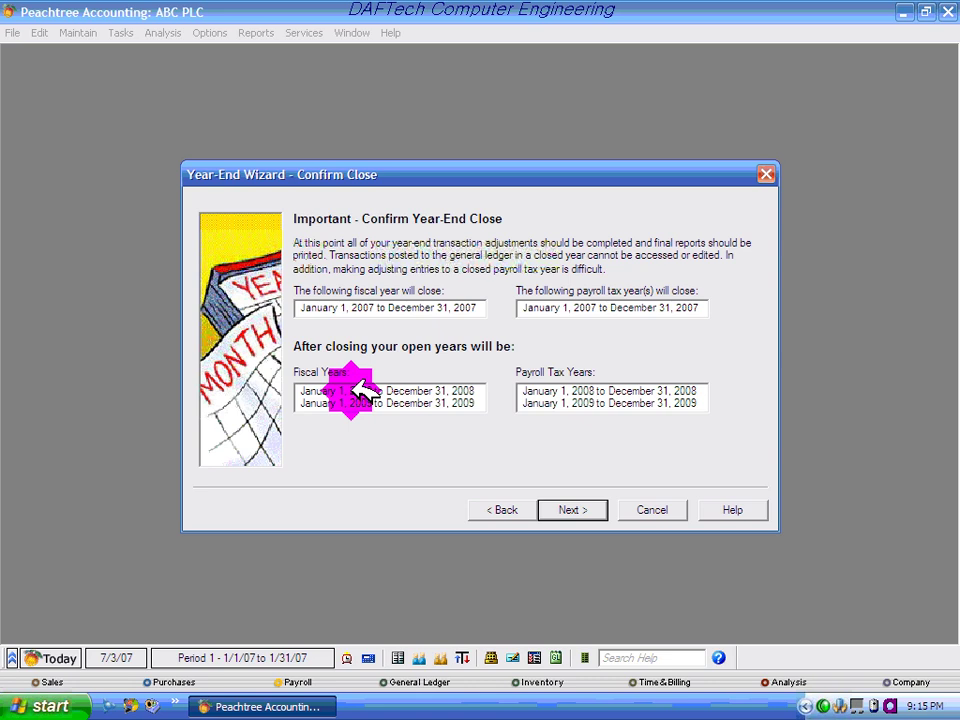
Step: Confirm the year-end close, run the close-year process and finish the wizard
{"action": "left_click", "coordinate": [574, 510]}
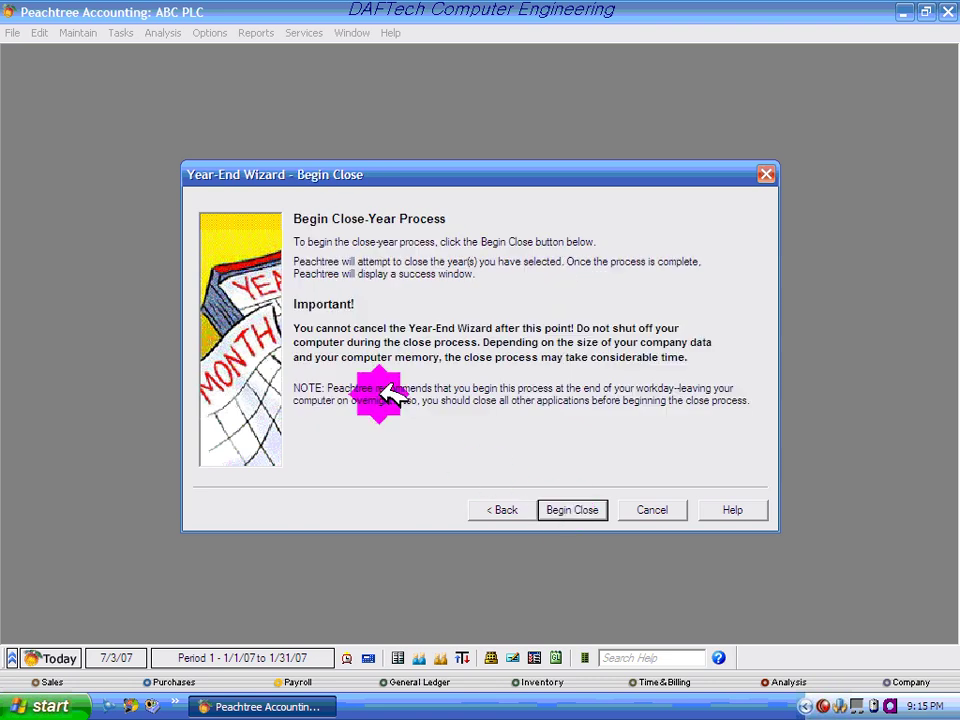
{"action": "left_click", "coordinate": [581, 510]}
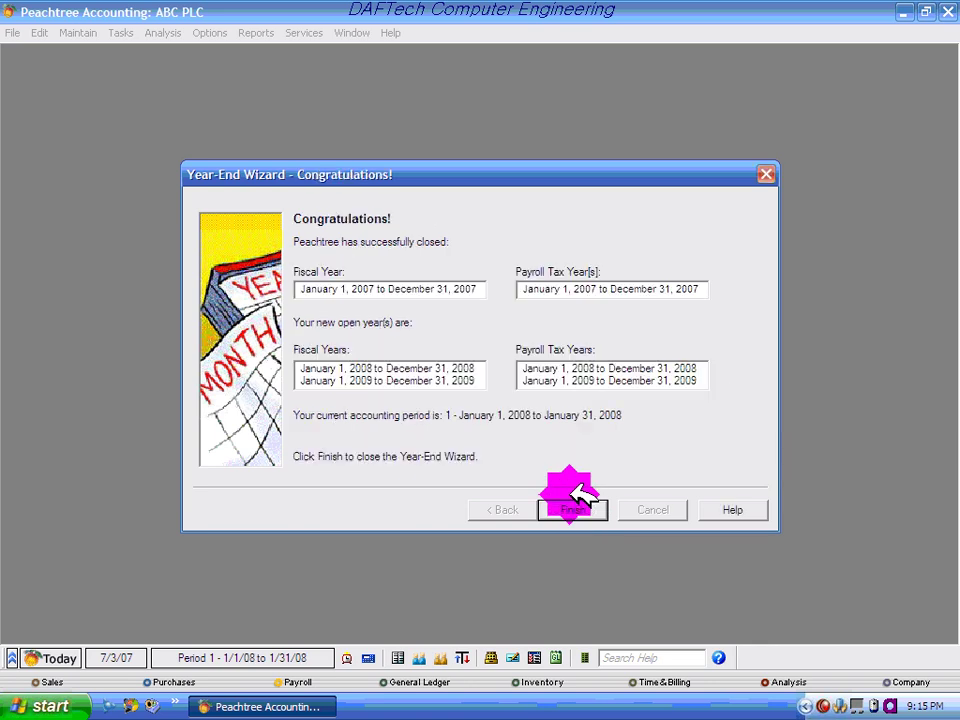
{"action": "left_click", "coordinate": [566, 507]}
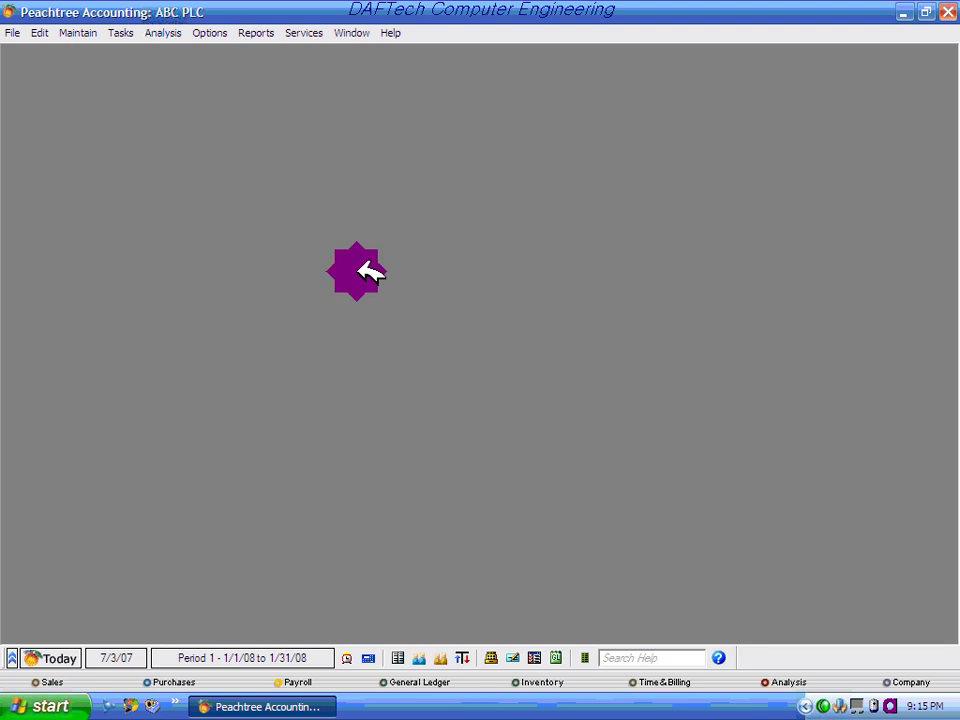
Step: Open the General Ledger report to review the account balances in the new fiscal year
{"action": "left_click", "coordinate": [256, 33]}
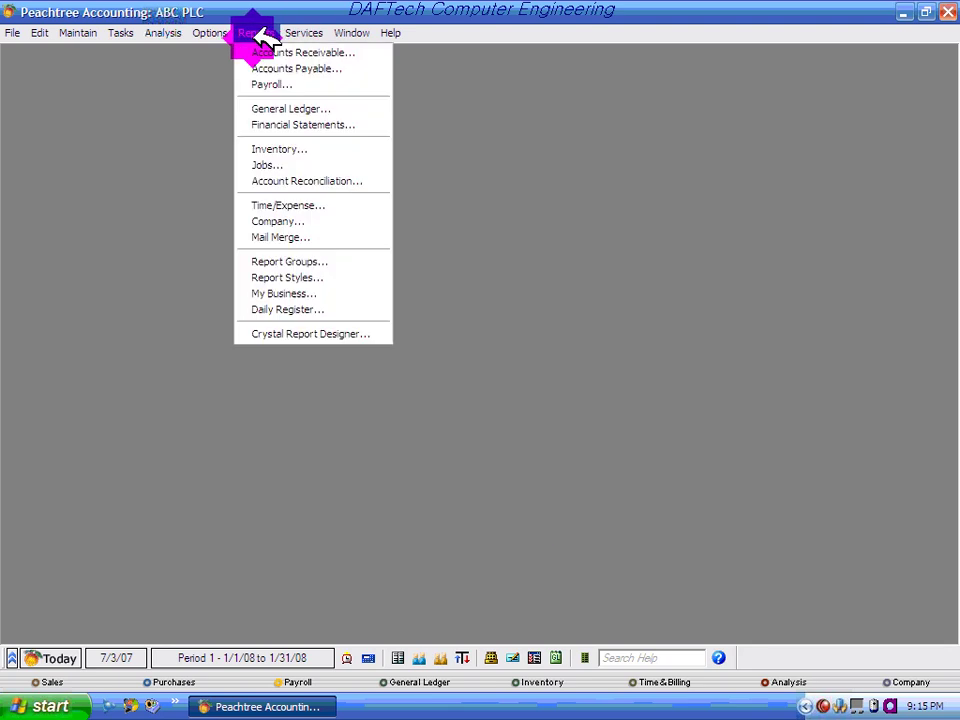
{"action": "left_click", "coordinate": [283, 109]}
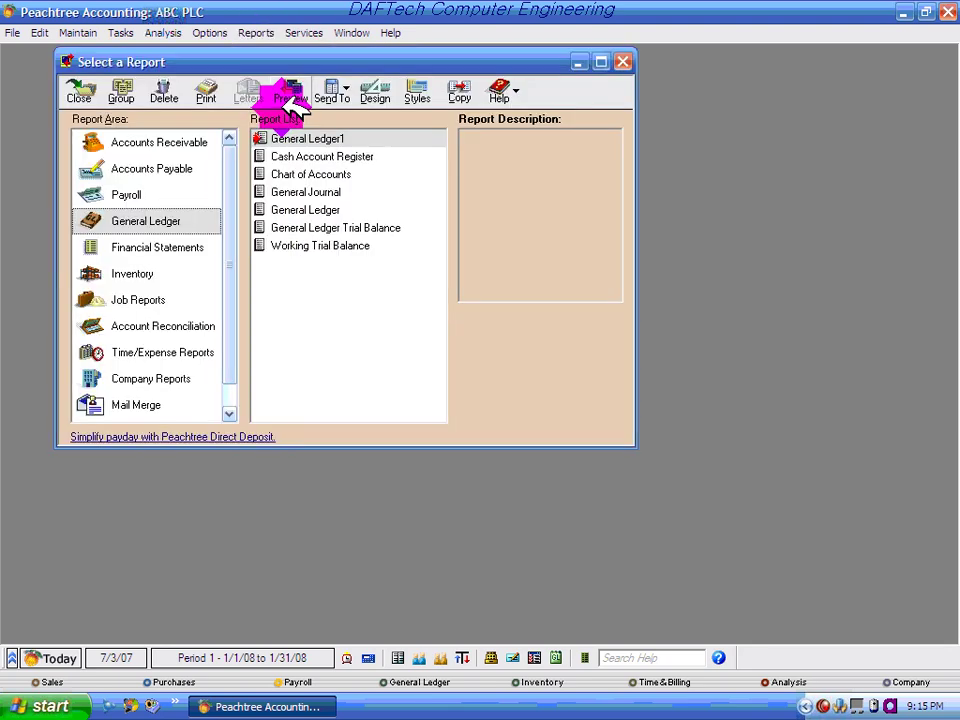
{"action": "double_click", "coordinate": [330, 210]}
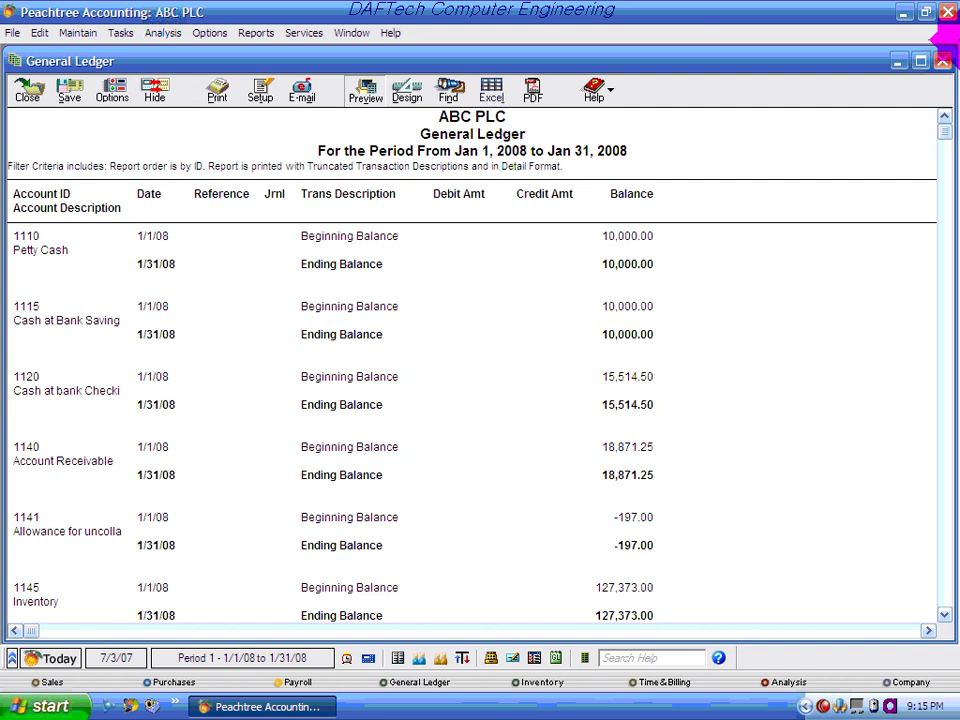
Step: Close the General Ledger report and the report selection, then close the current company to choose another one
{"action": "left_click", "coordinate": [940, 61]}
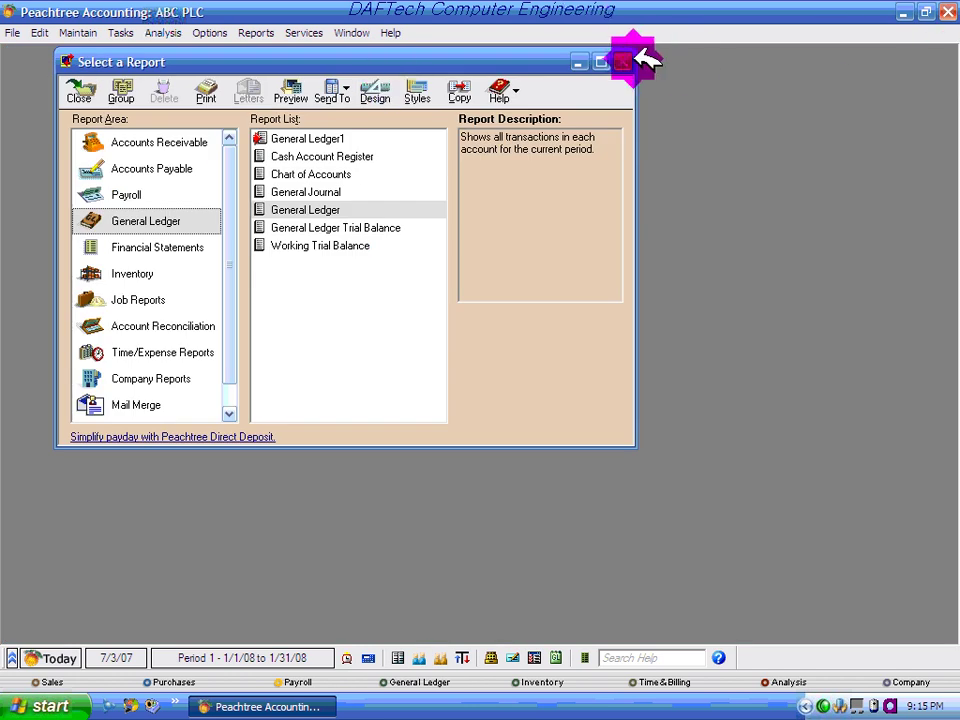
{"action": "left_click", "coordinate": [630, 61]}
{"action": "left_click", "coordinate": [14, 32]}
{"action": "left_click", "coordinate": [40, 51]}
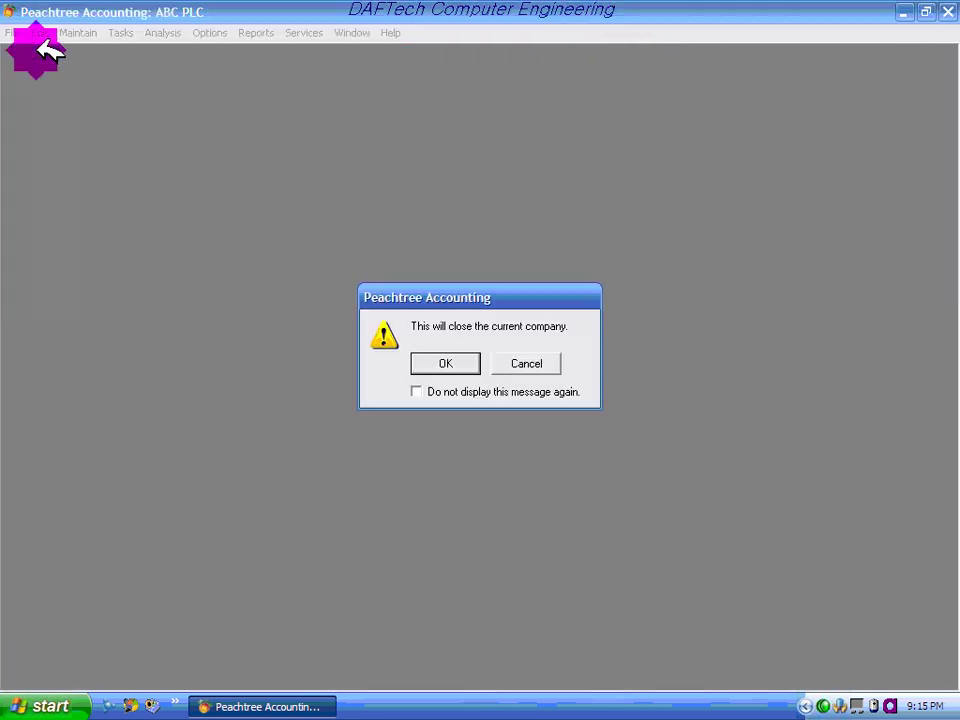
{"action": "left_click", "coordinate": [455, 362]}
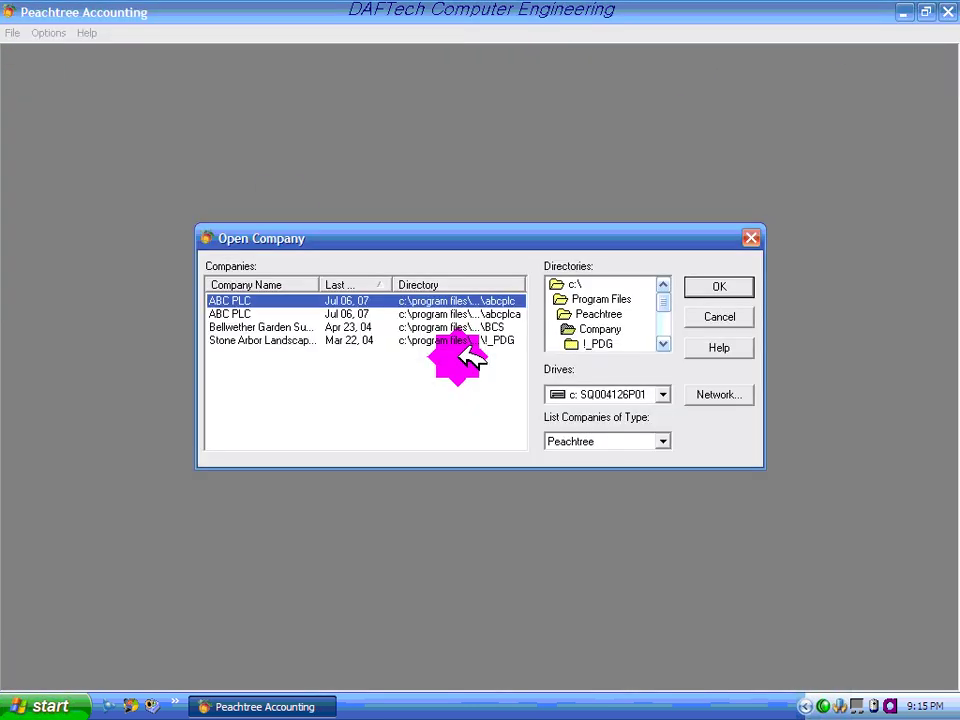
Step: Open the ABC PLC company stored in the abcplca directory, signing in with the user ID and account password
{"action": "left_click", "coordinate": [348, 313]}
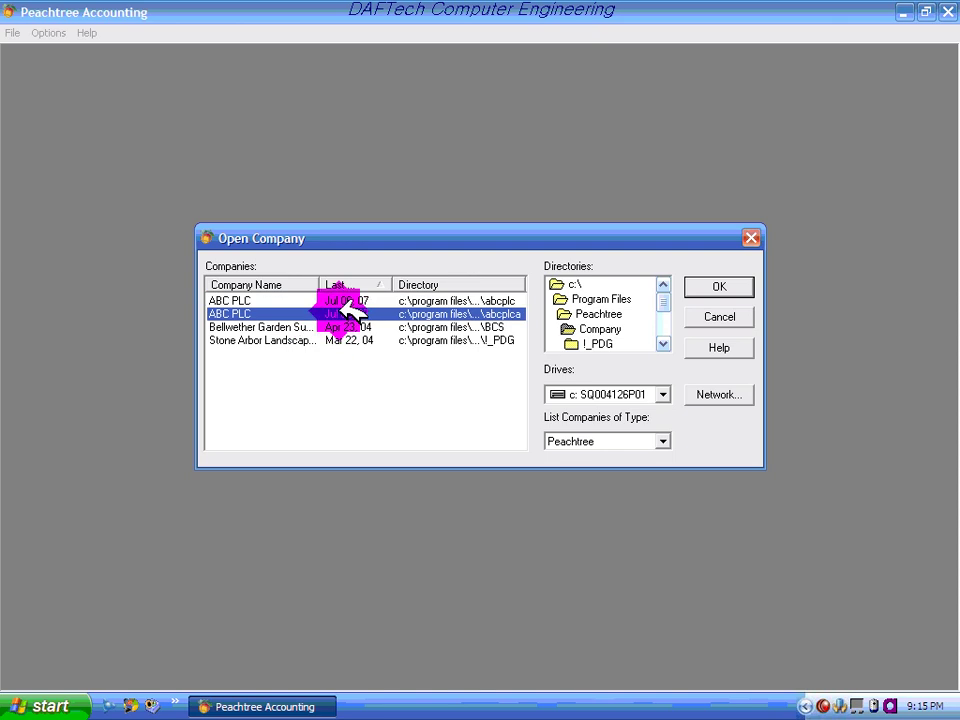
{"action": "double_click", "coordinate": [348, 313]}
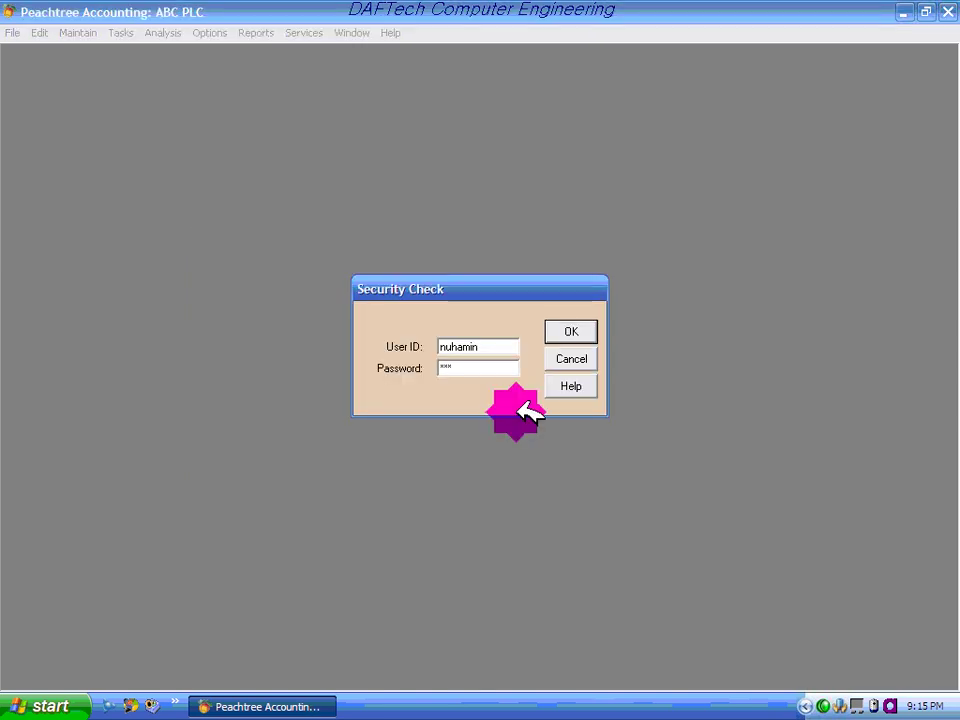
{"action": "key", "text": "Return"}
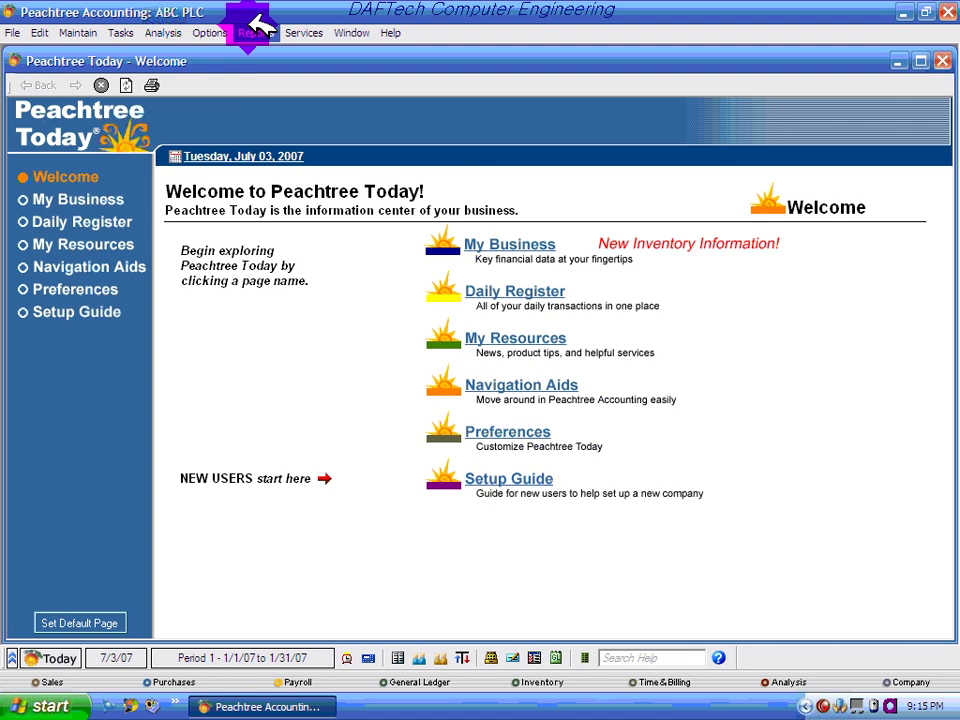
Step: Open the General Ledger report for January 2007 and review the account transactions down to Cash at bank Checking
{"action": "left_click", "coordinate": [256, 32]}
{"action": "left_click", "coordinate": [272, 107]}
{"action": "double_click", "coordinate": [328, 214]}
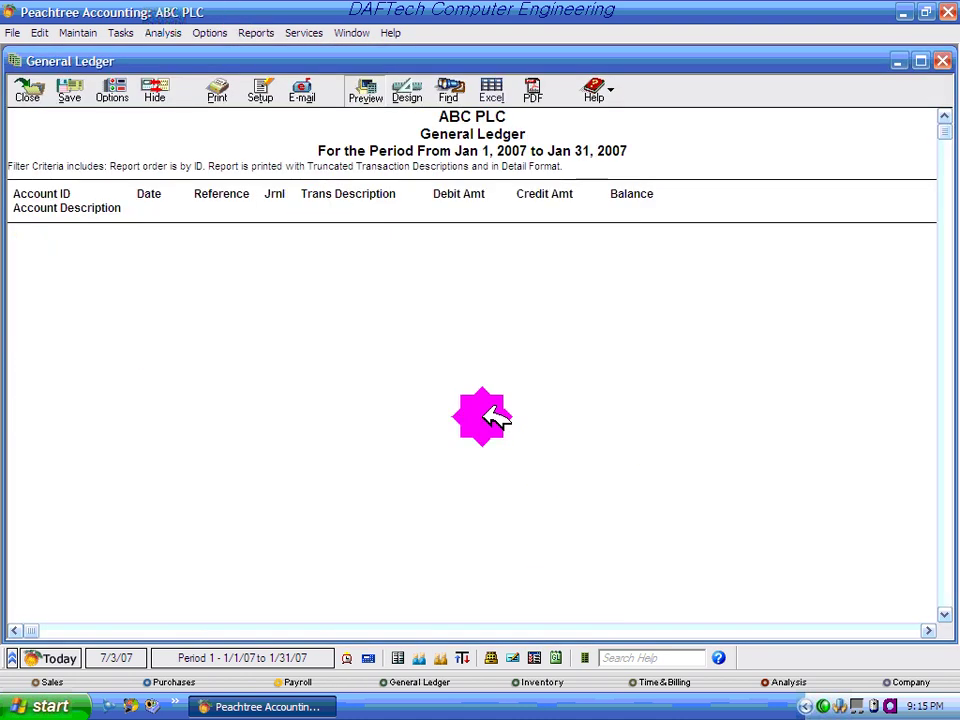
{"action": "scroll", "coordinate": [470, 410], "scroll_direction": "down", "scroll_amount": 4}
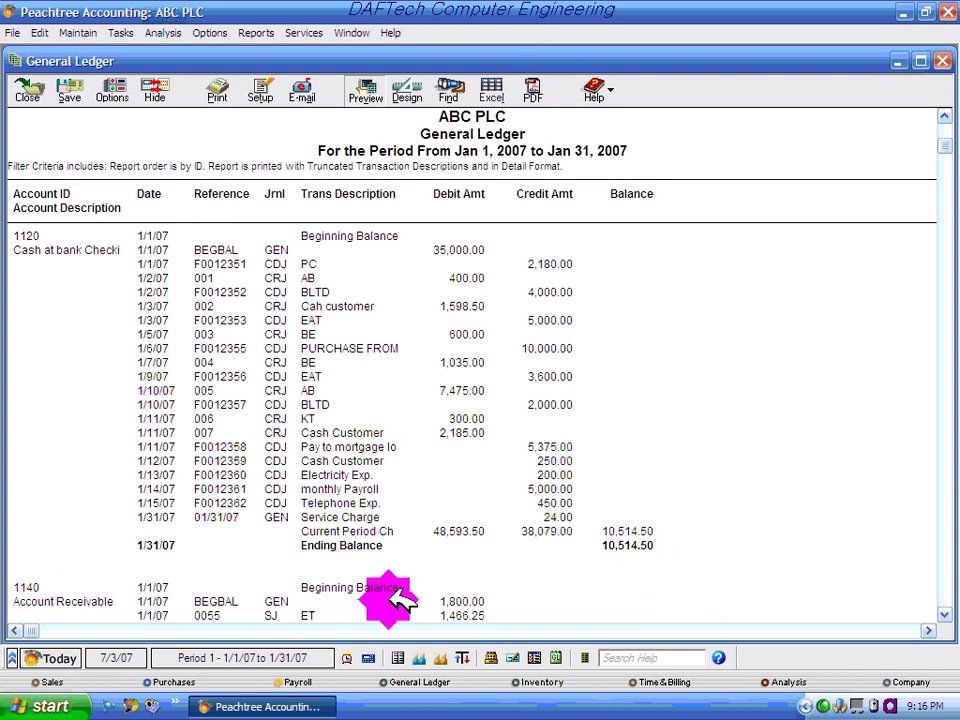
Step: Close the General Ledger report, the report selection and the Peachtree Today welcome window
{"action": "left_click", "coordinate": [942, 60]}
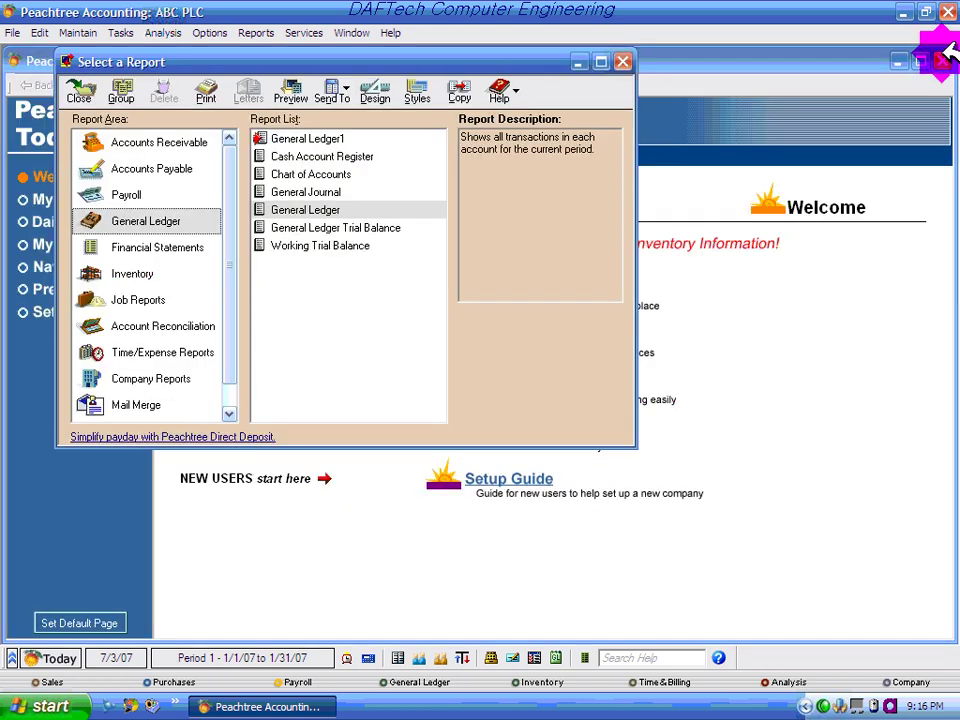
{"action": "left_click", "coordinate": [623, 63]}
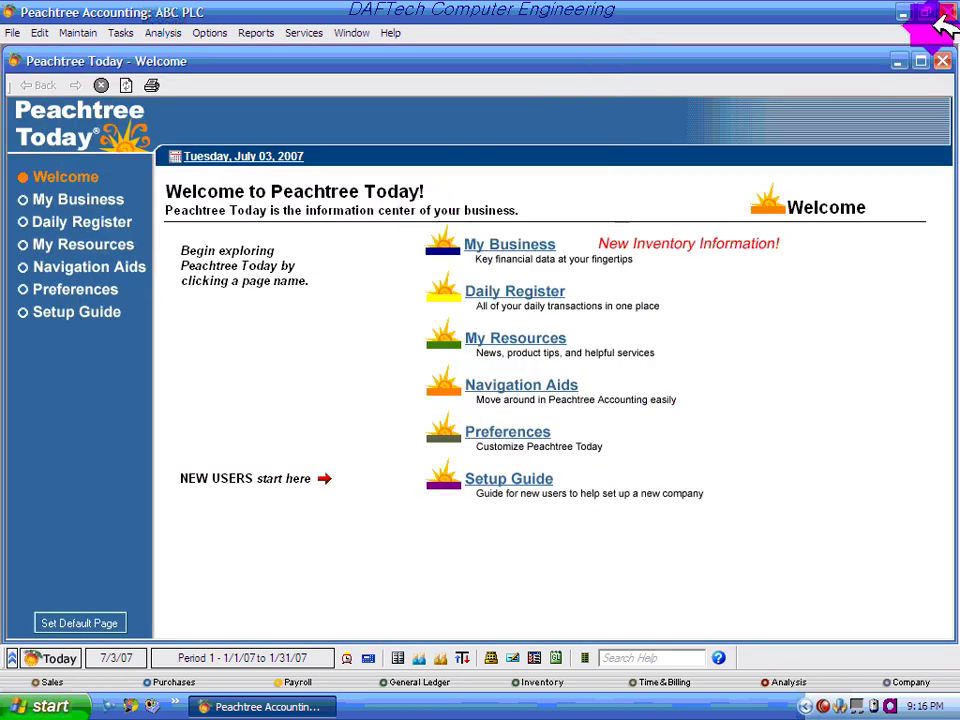
{"action": "left_click", "coordinate": [942, 60]}
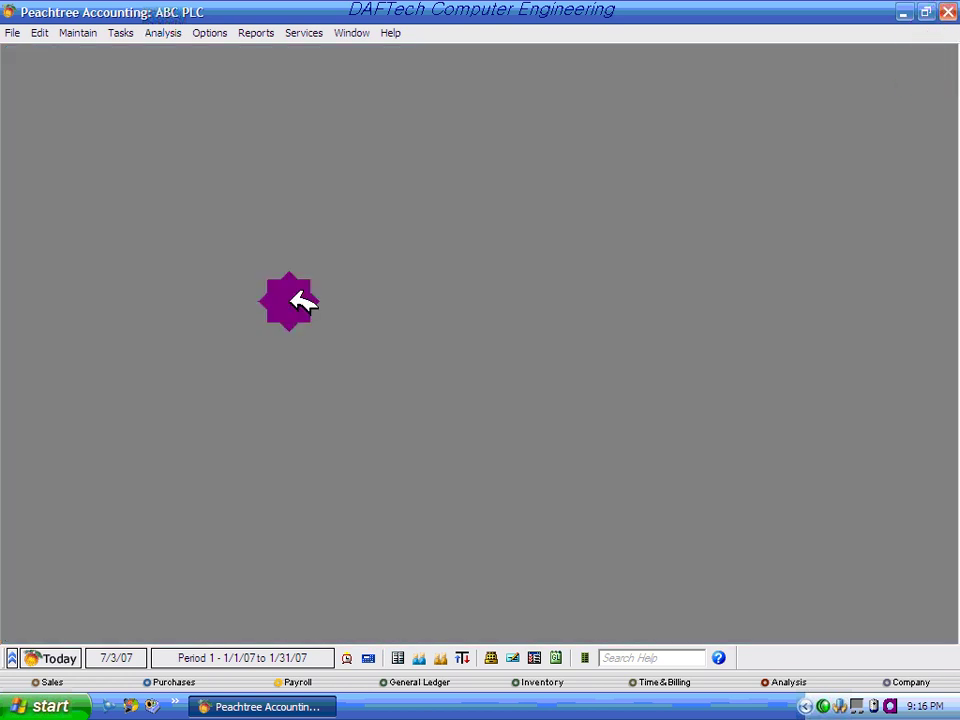